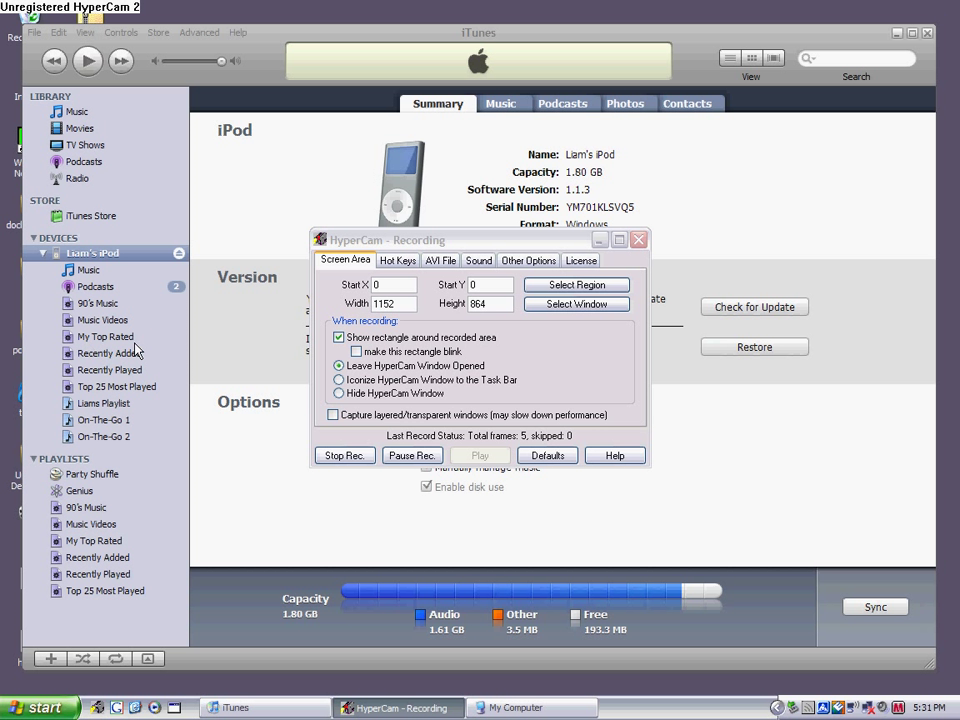
Review the song list stored on the connected iPod and the Music library in iTunes
click(453, 184)
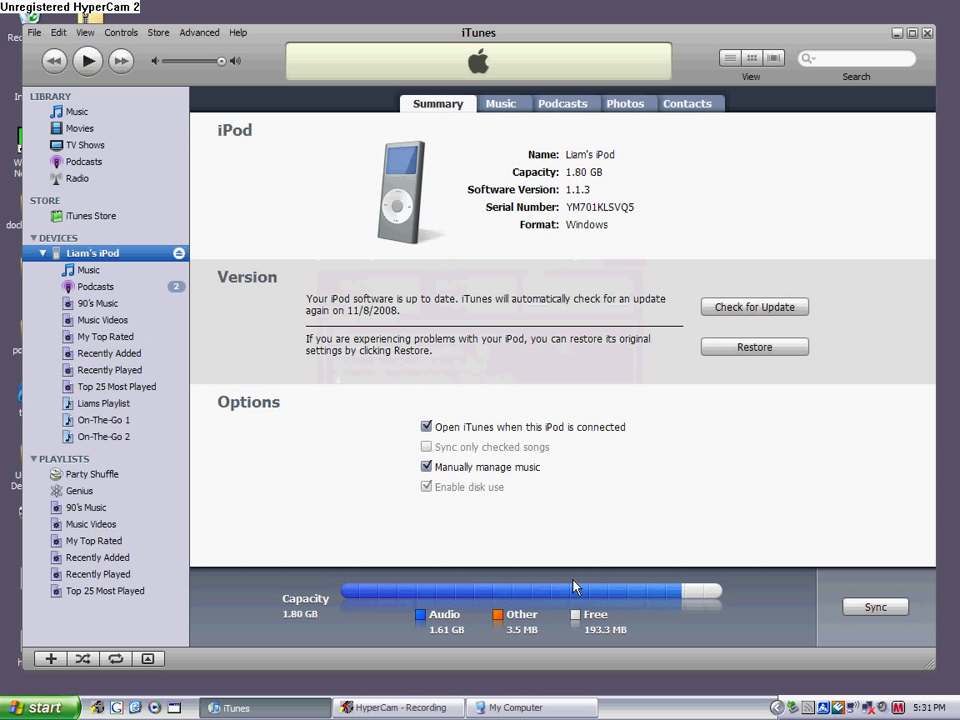
click(110, 322)
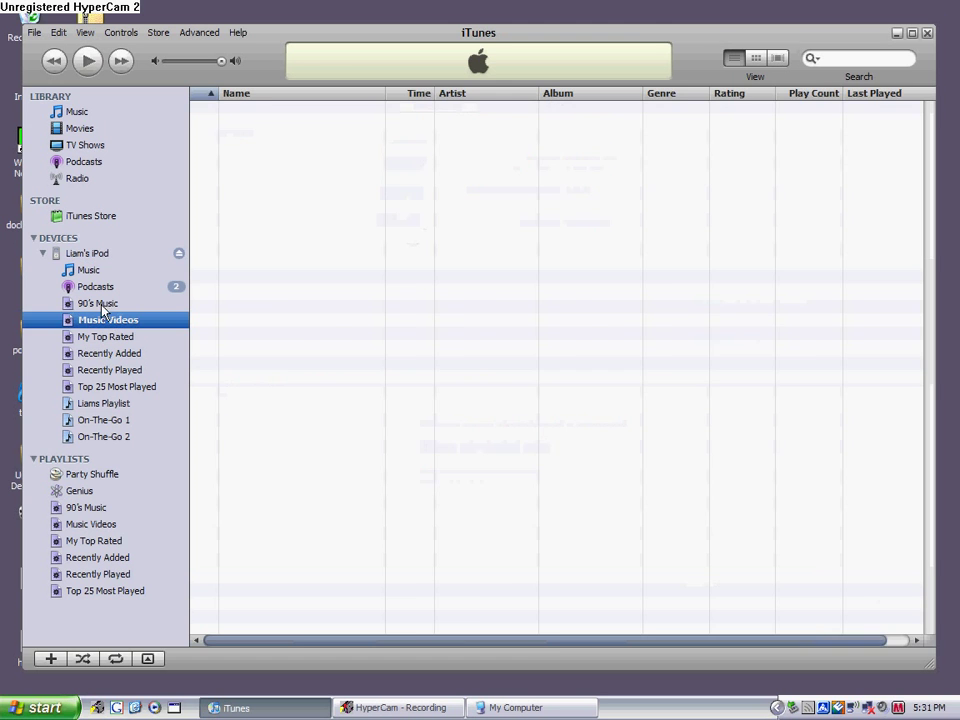
click(99, 271)
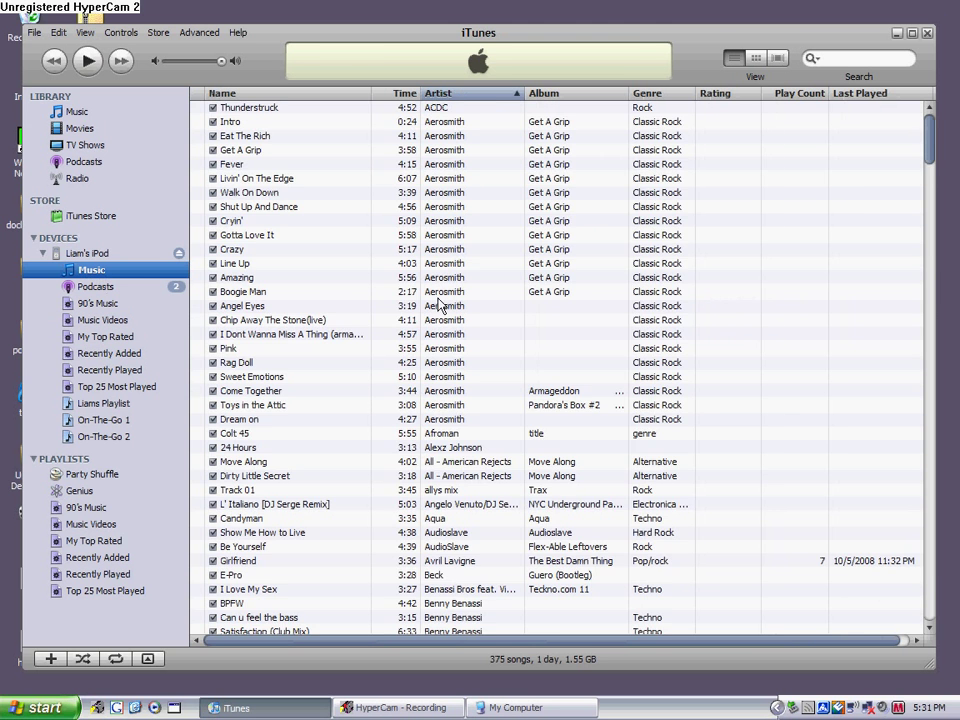
scroll(437, 310, down, 13)
scroll(430, 325, down, 20)
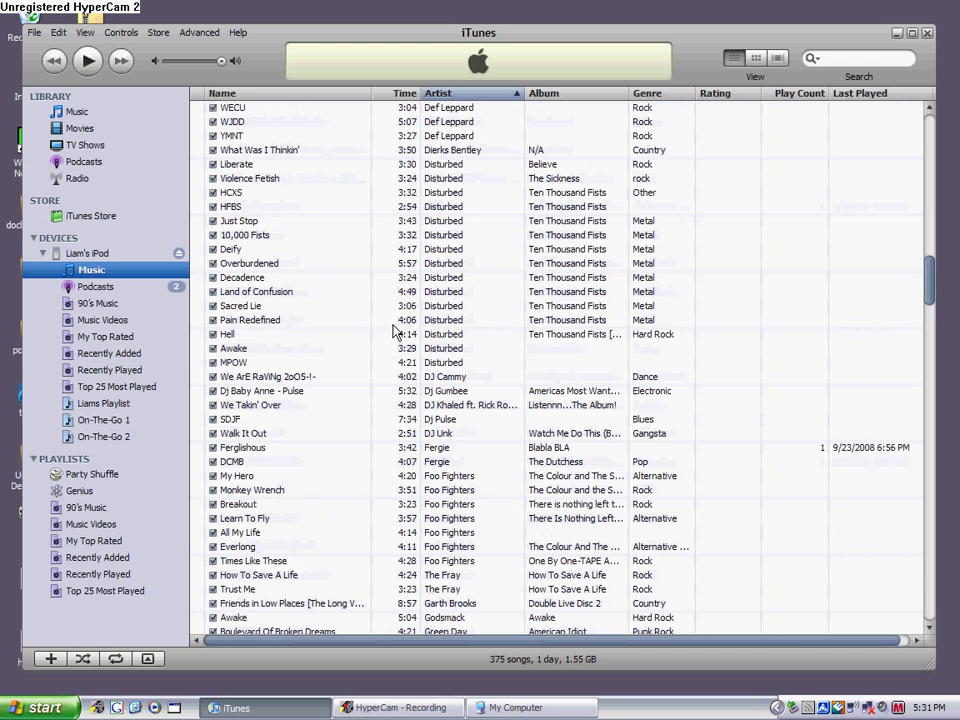
click(80, 112)
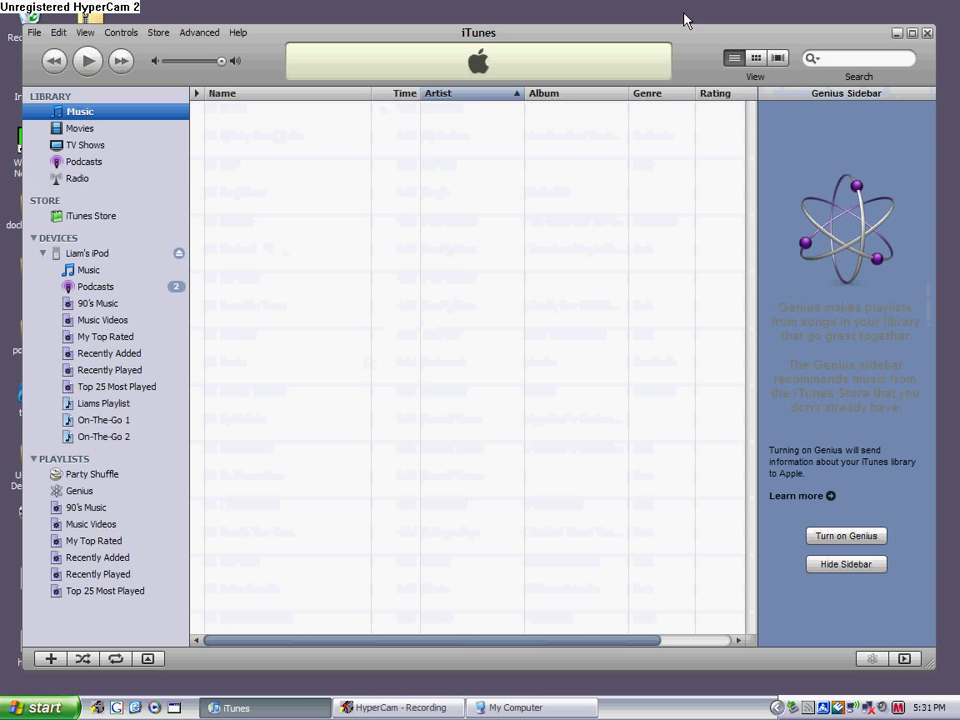
Minimize iTunes and open the IPOD (F:) drive from My Computer
click(897, 33)
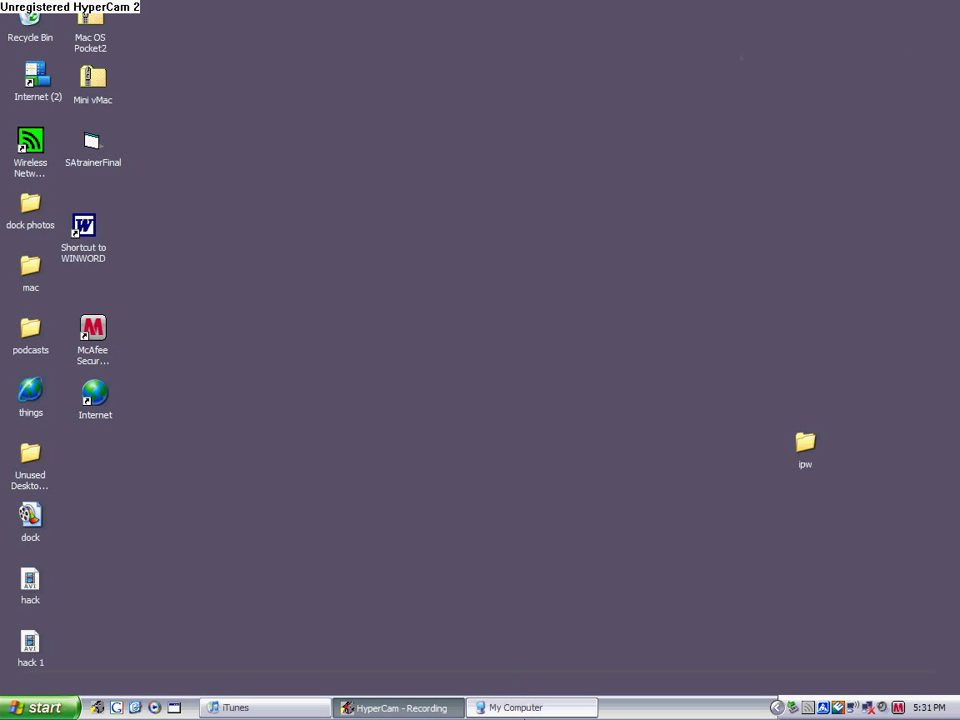
click(517, 707)
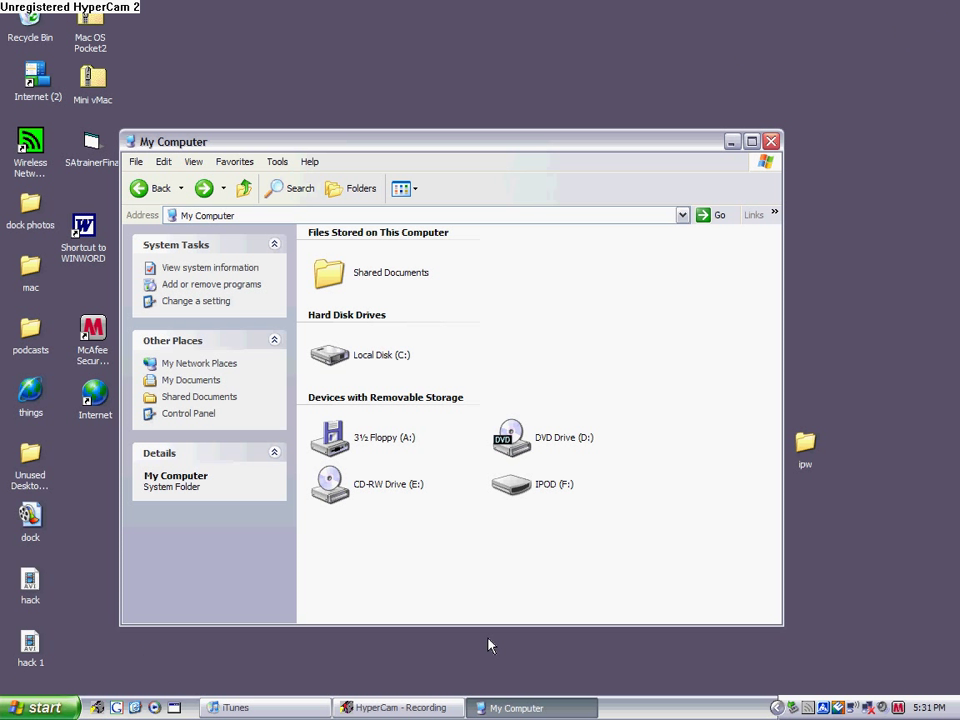
double_click(510, 484)
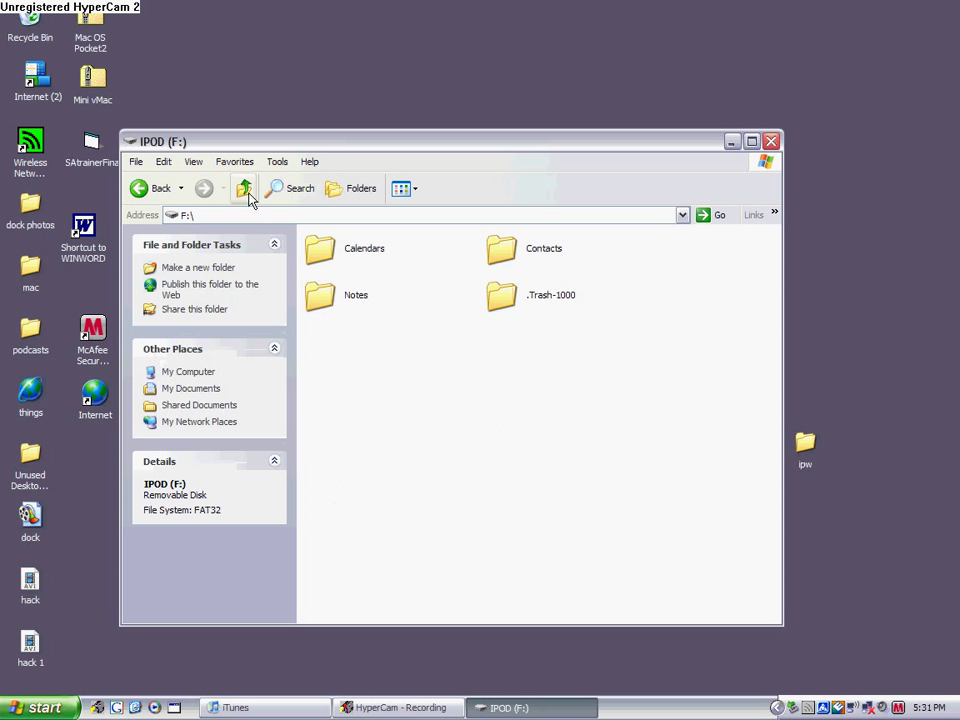
Set the folder options to show hidden files and folders and apply the change
click(278, 163)
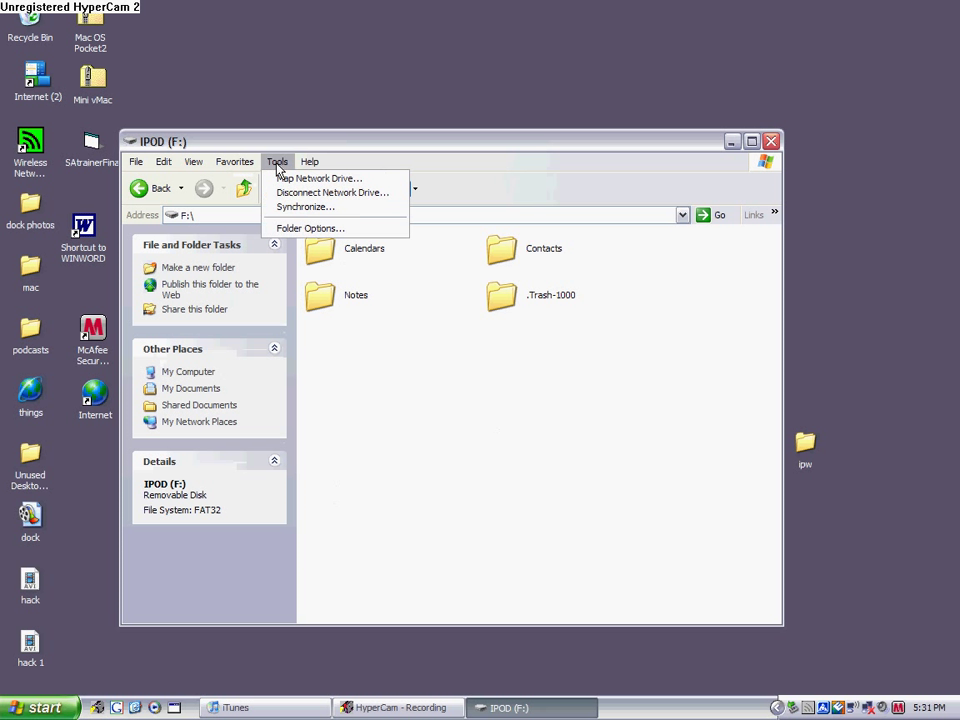
click(297, 227)
click(195, 181)
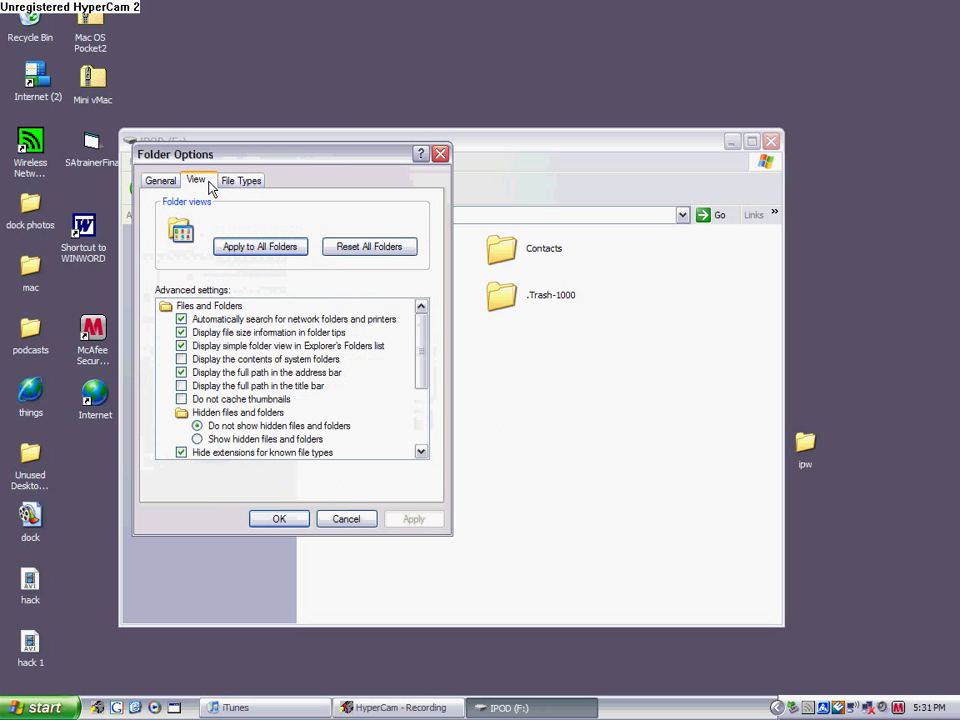
click(198, 439)
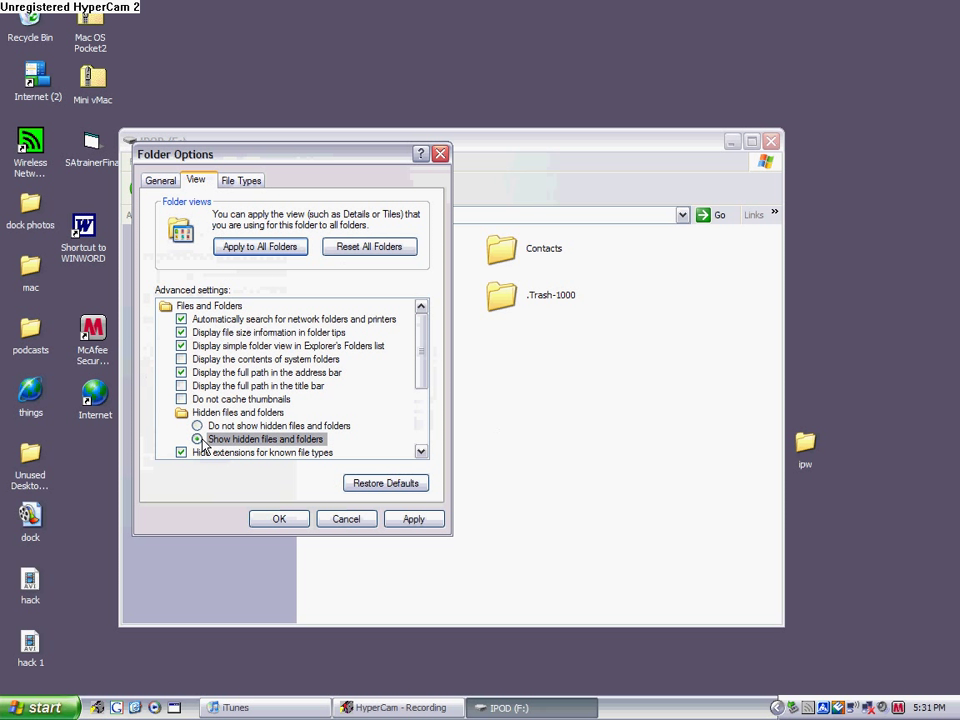
click(389, 526)
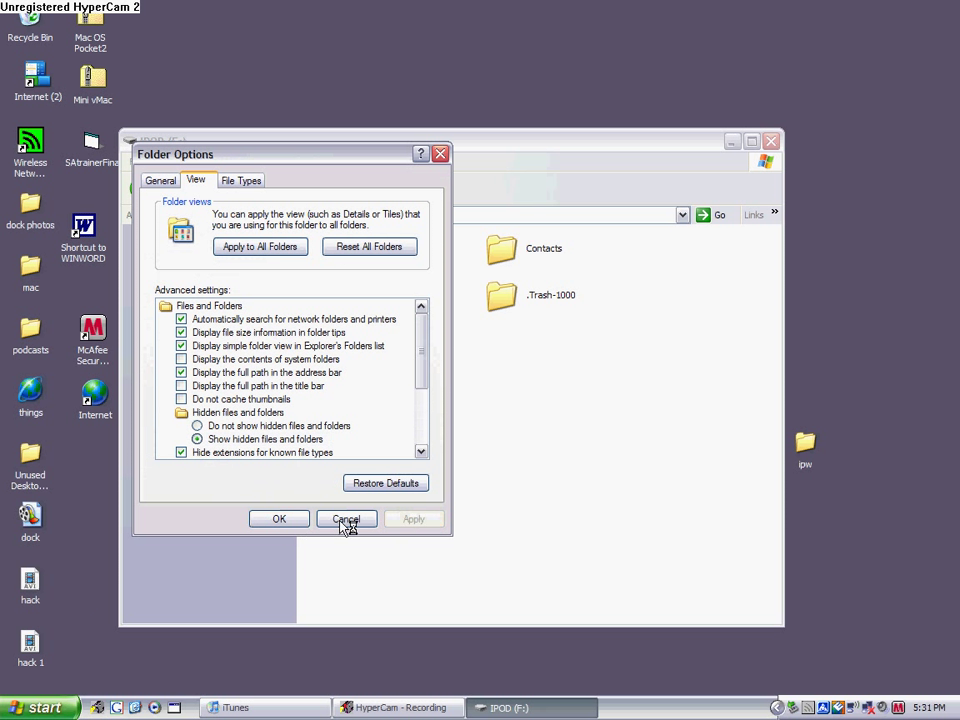
click(281, 522)
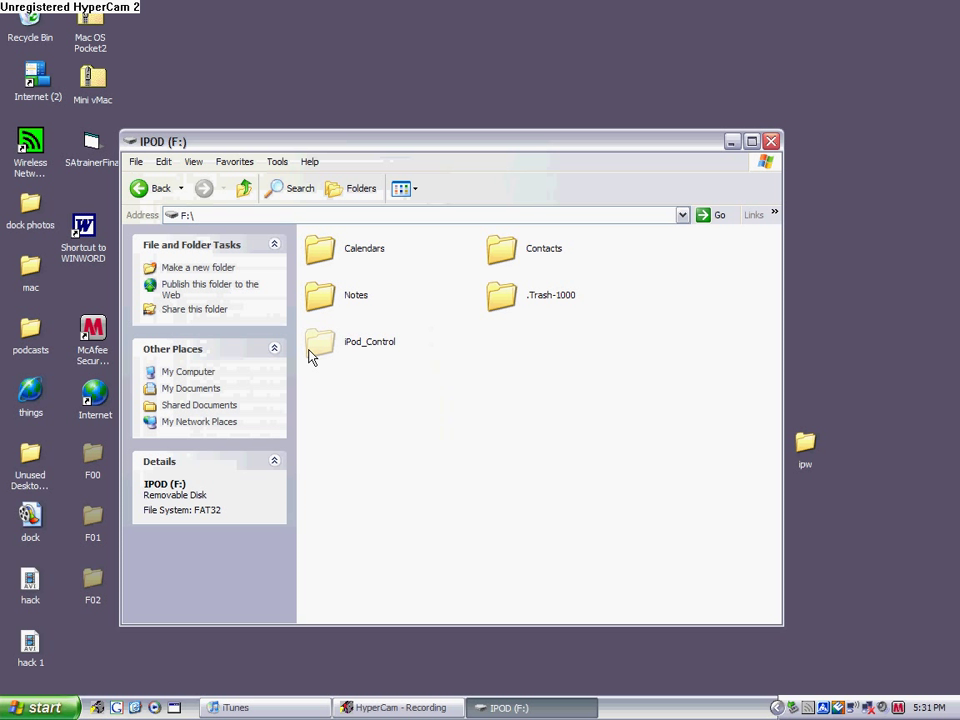
Open the iPod's hidden iPod_Control\Music folder and move its window clear of the desktop folders
double_click(312, 350)
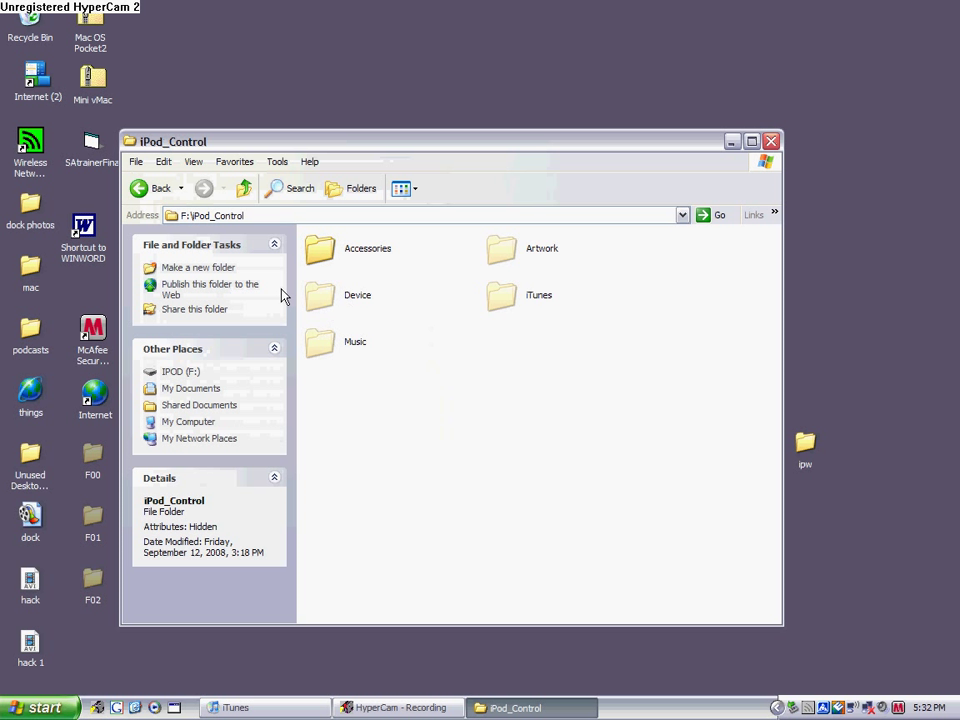
double_click(318, 340)
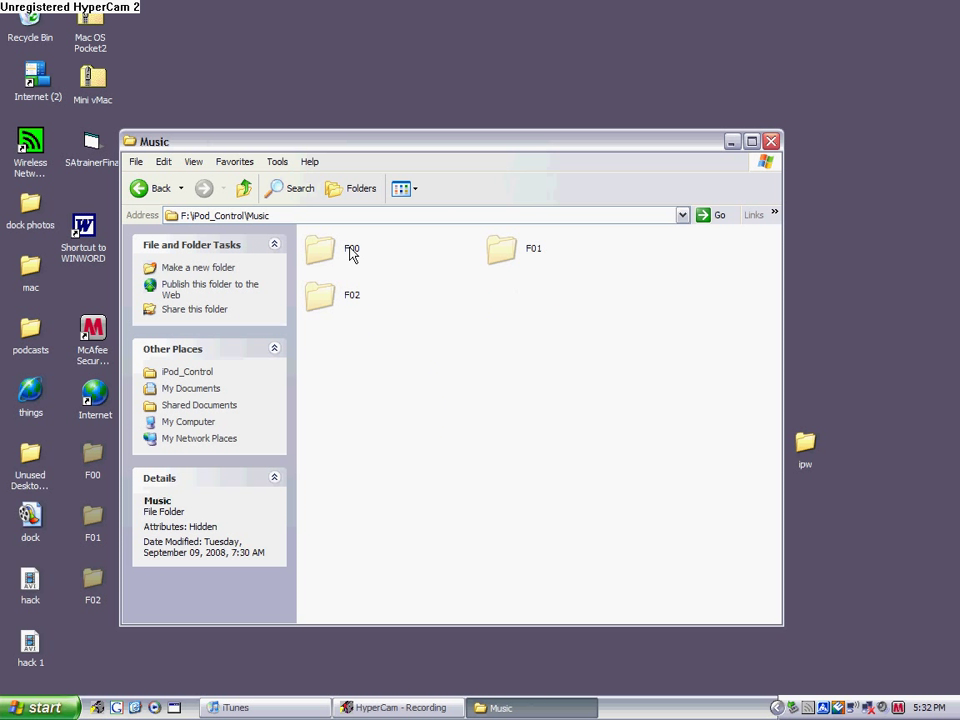
drag(433, 129, 533, 103)
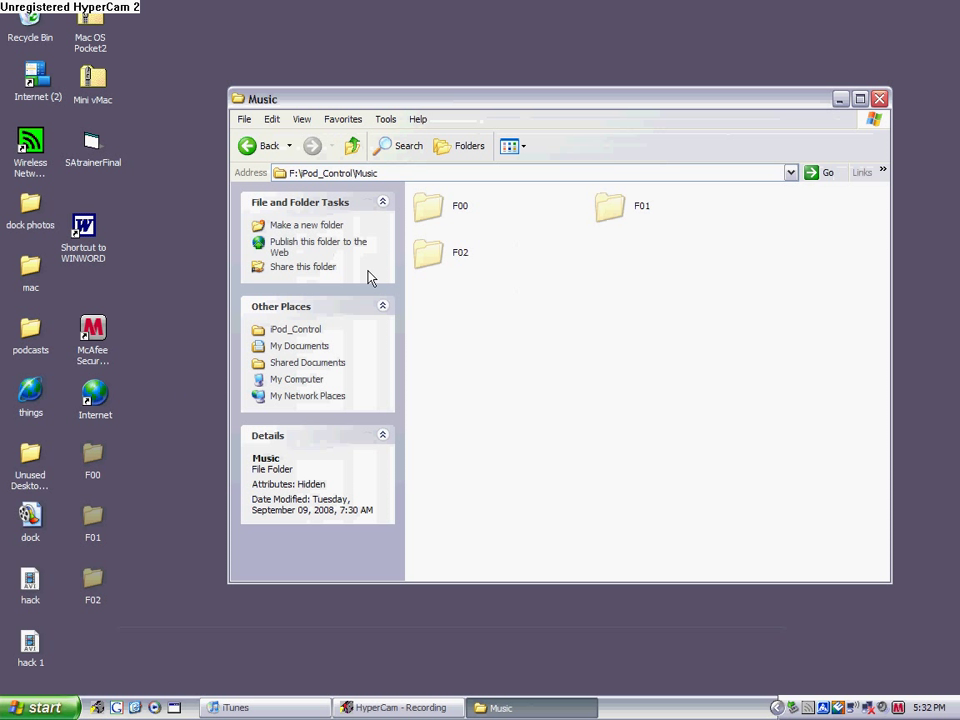
Minimize the Music folder window and look through the audio files in the desktop's F00 folder
click(840, 99)
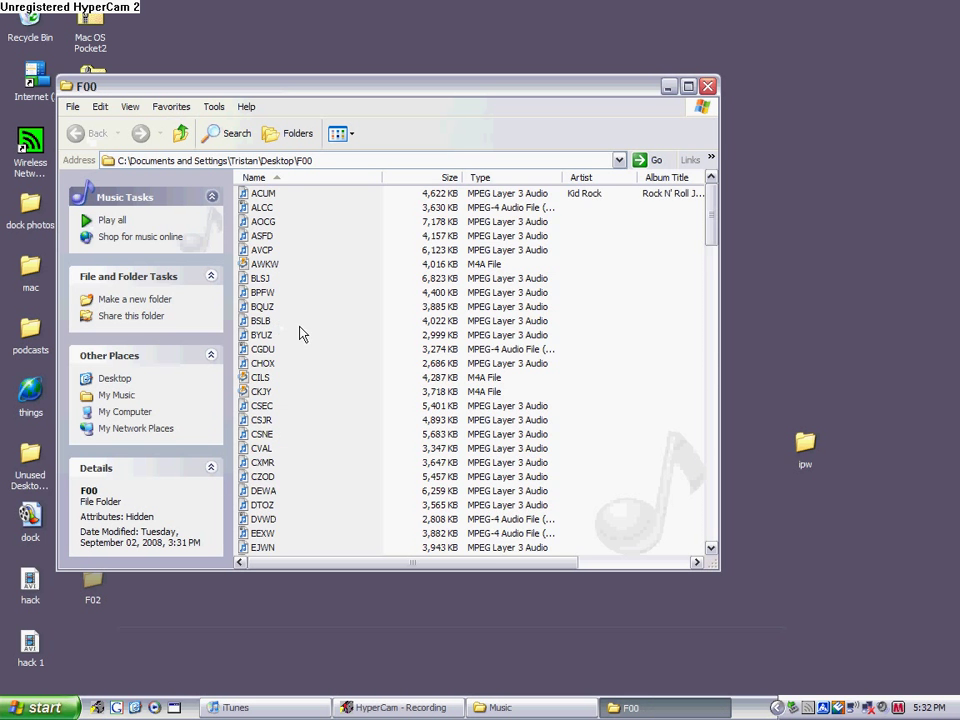
scroll(310, 330, down, 7)
scroll(314, 338, down, 16)
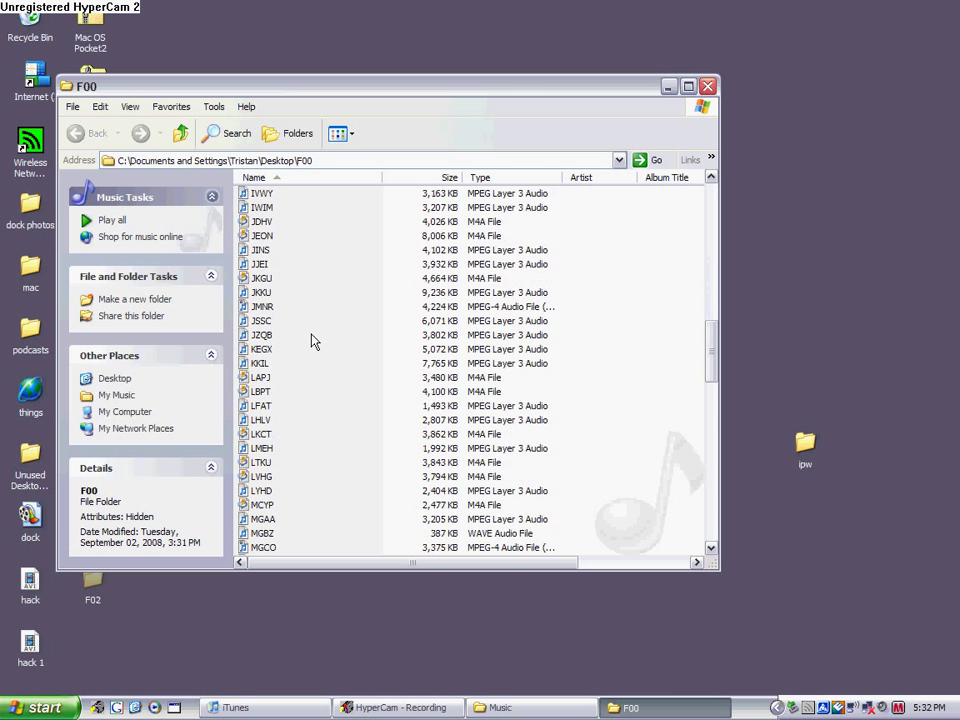
scroll(311, 338, down, 12)
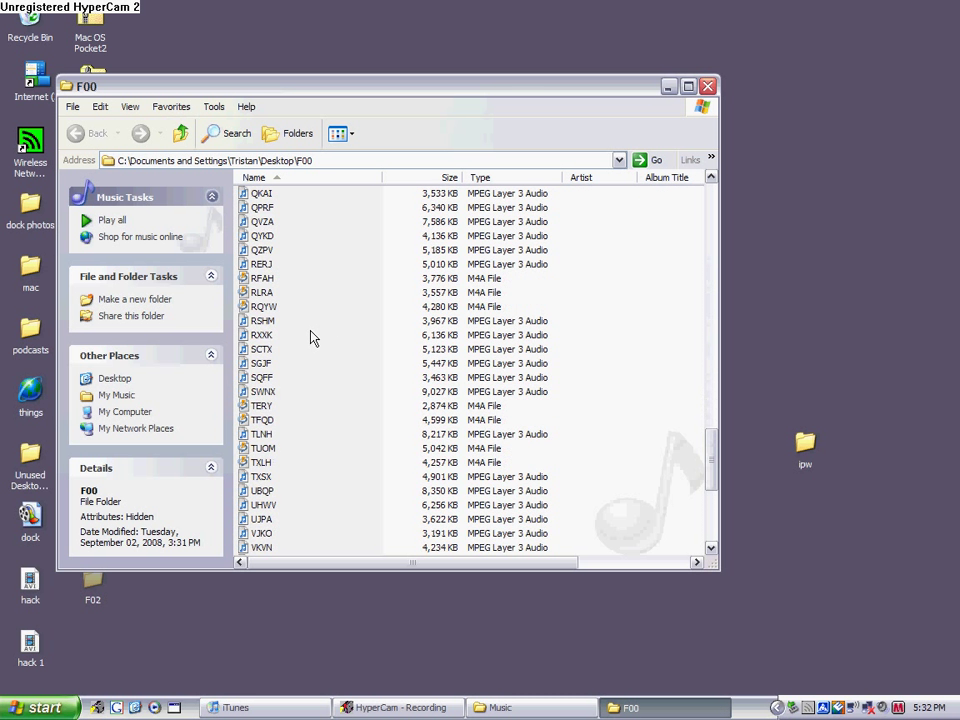
scroll(305, 350, down, 1)
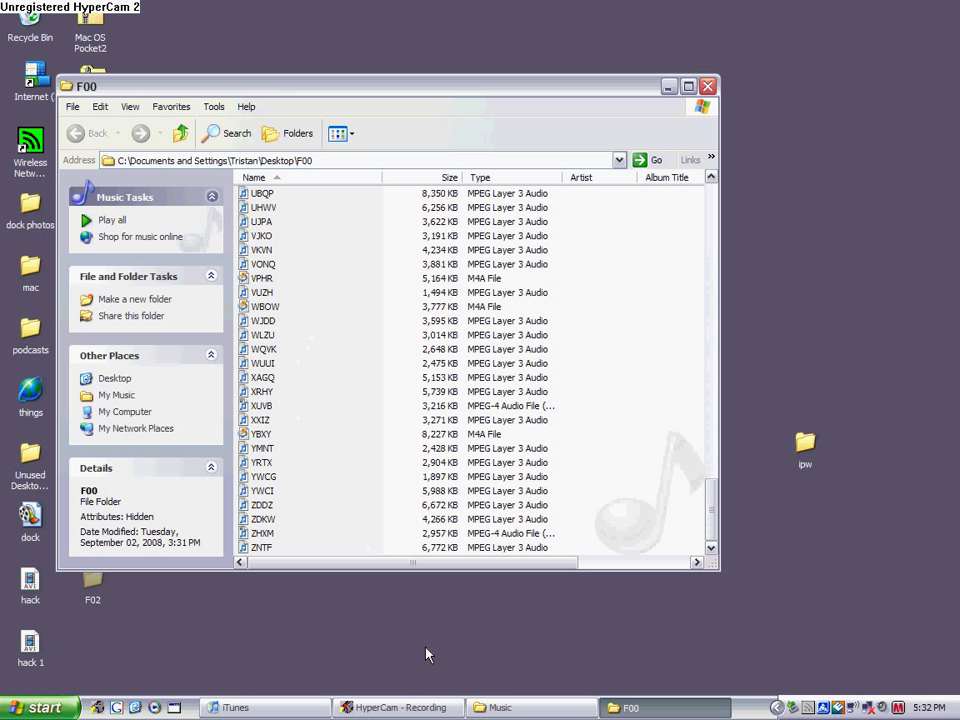
Bring up the iTunes Music library with the desktop's F00 folder window placed beside its song list
click(235, 707)
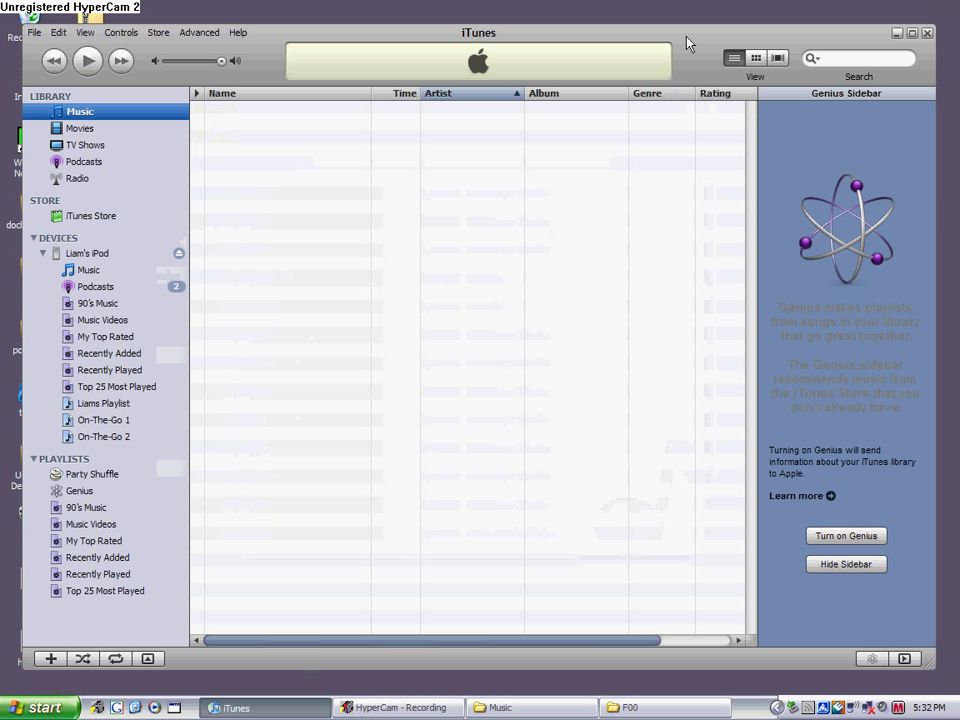
click(492, 707)
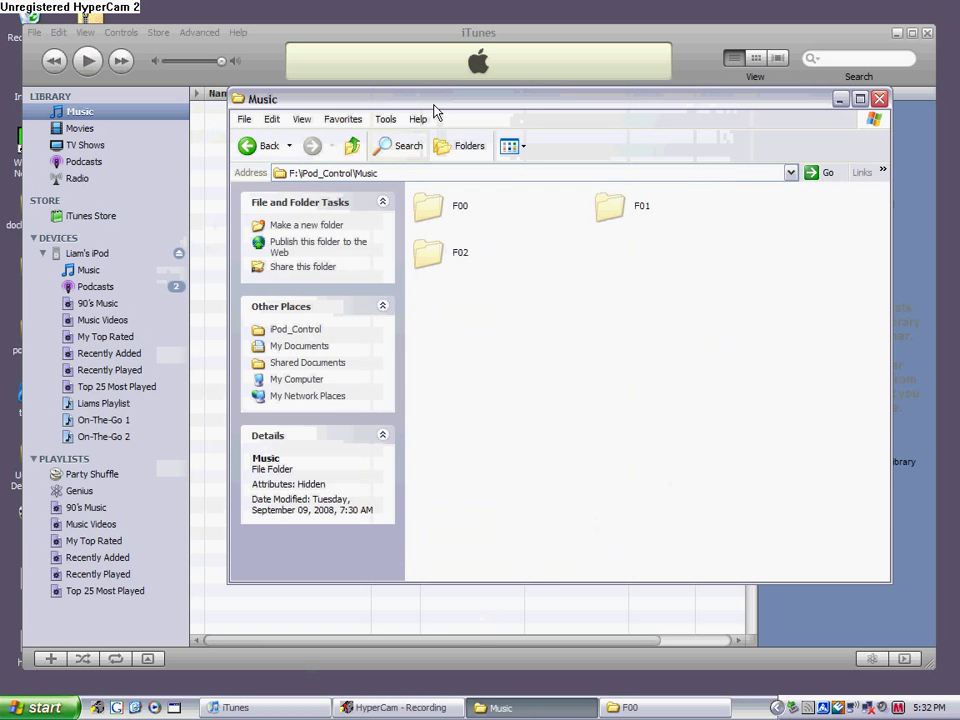
click(840, 98)
click(665, 709)
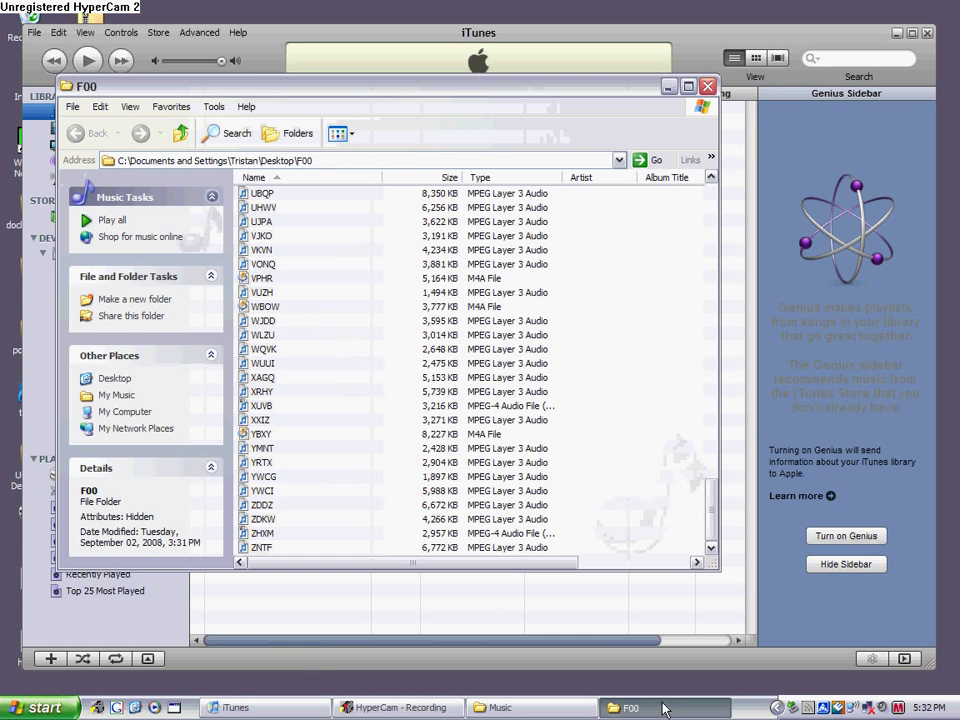
drag(400, 87, 851, 118)
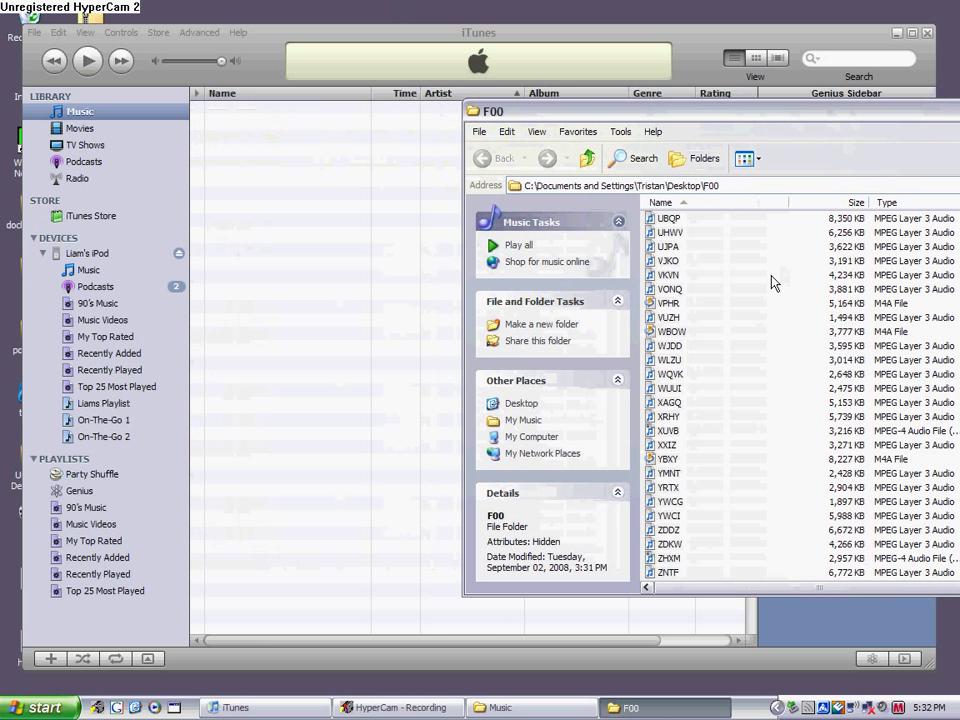
Add all the audio files from the F00 folder to the iTunes Music library
key(ctrl+a)
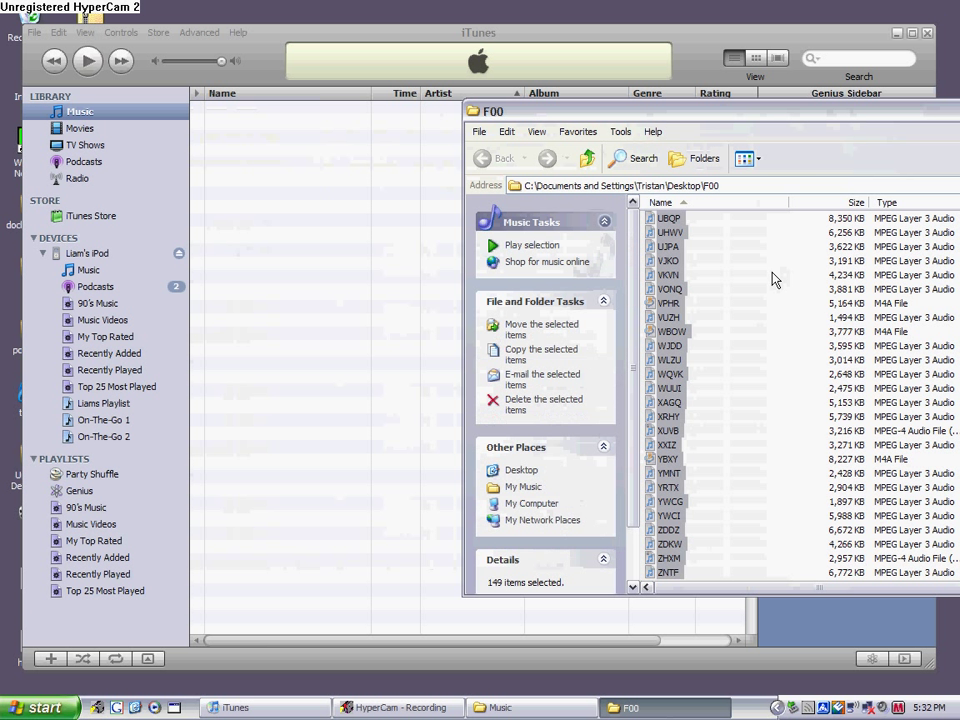
drag(697, 316, 277, 278)
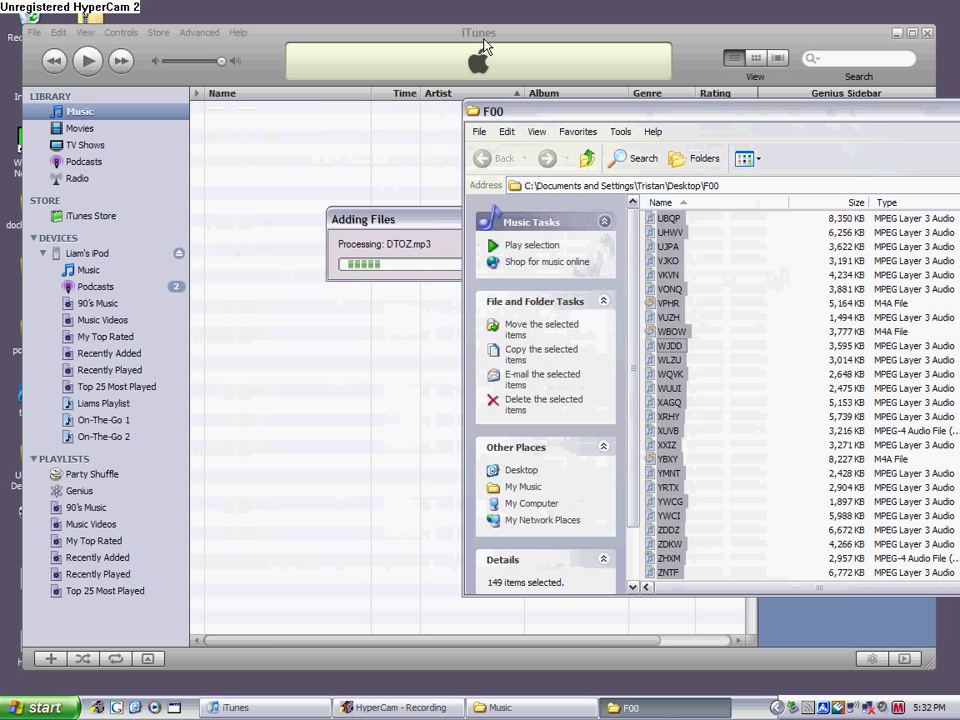
click(443, 157)
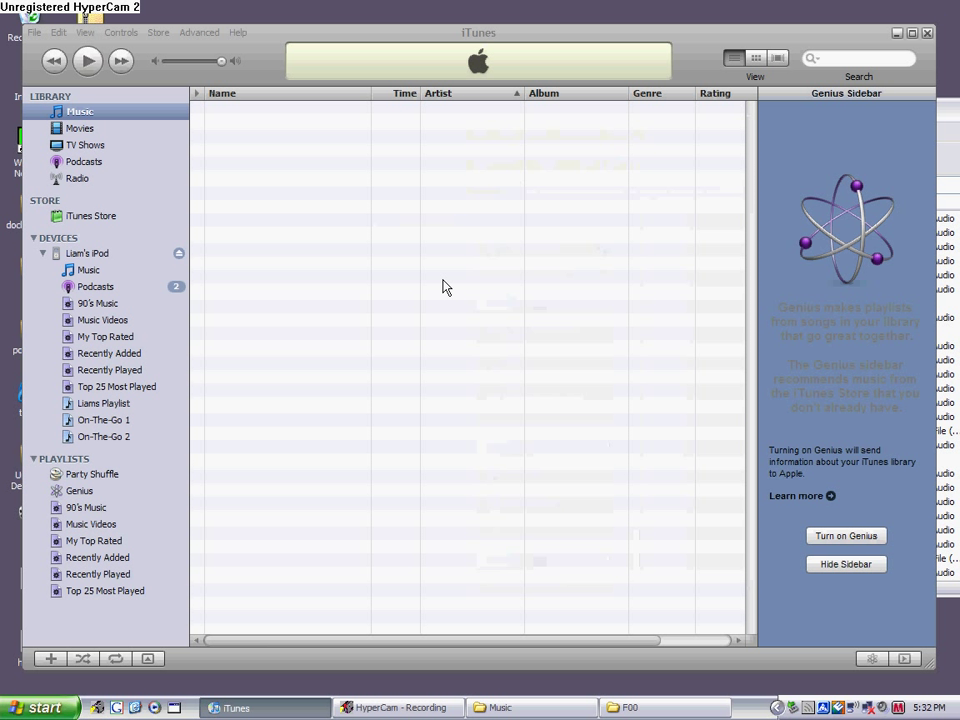
click(445, 286)
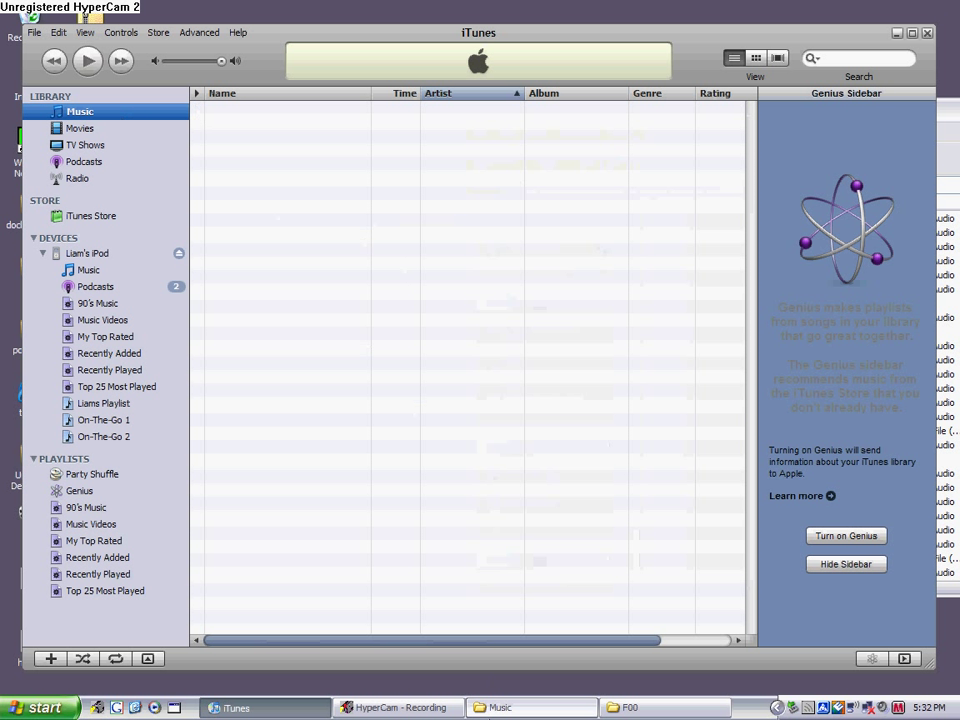
key(alt+Tab)
drag(660, 390, 315, 388)
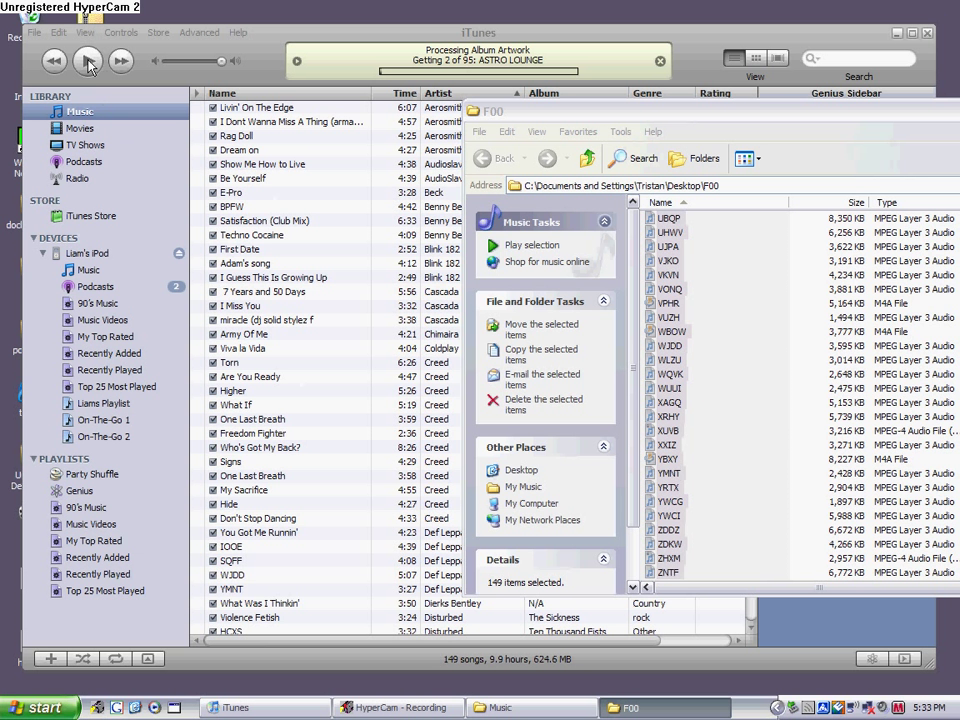
Test playback of the first imported song, Livin' On The Edge, in iTunes and pause it
click(441, 40)
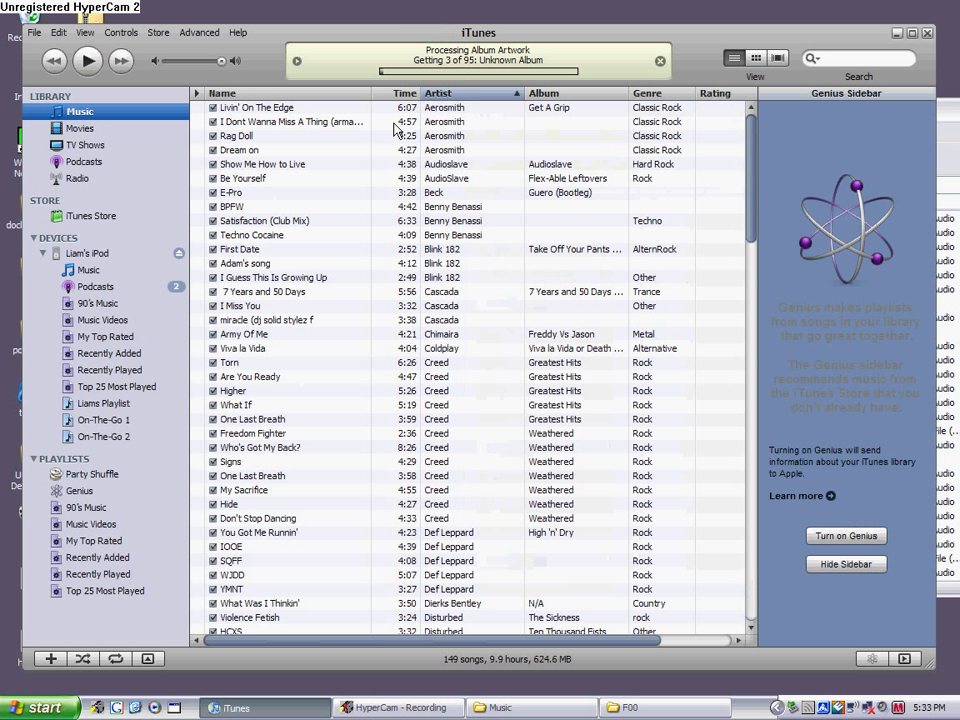
key(space)
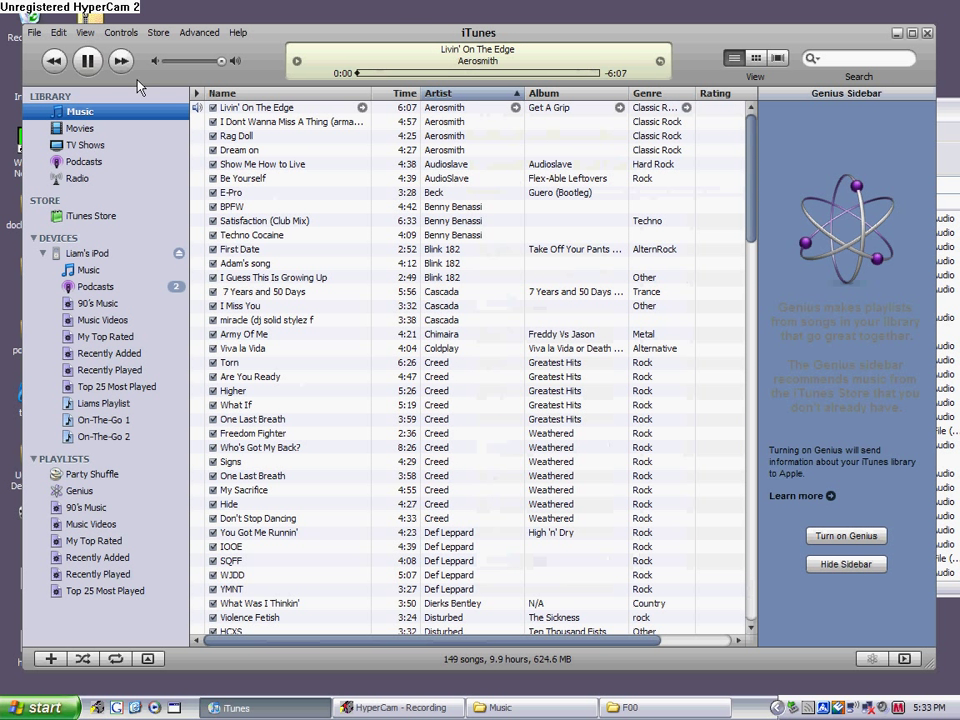
click(89, 60)
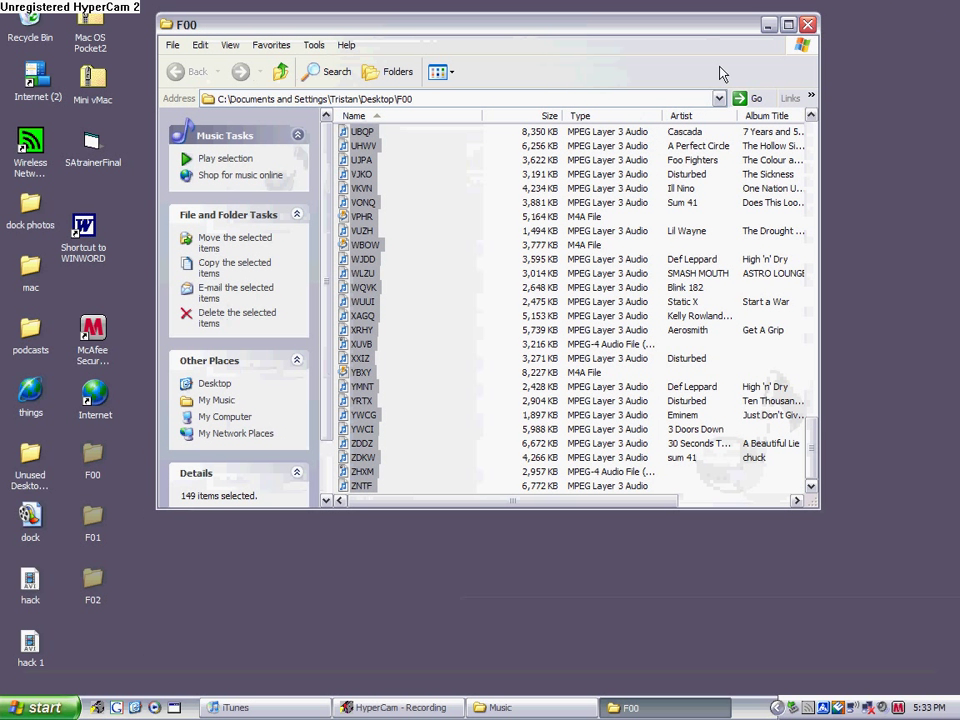
Close the F00 folder window and open the F01 folder from the desktop
key(alt+F4)
click(93, 518)
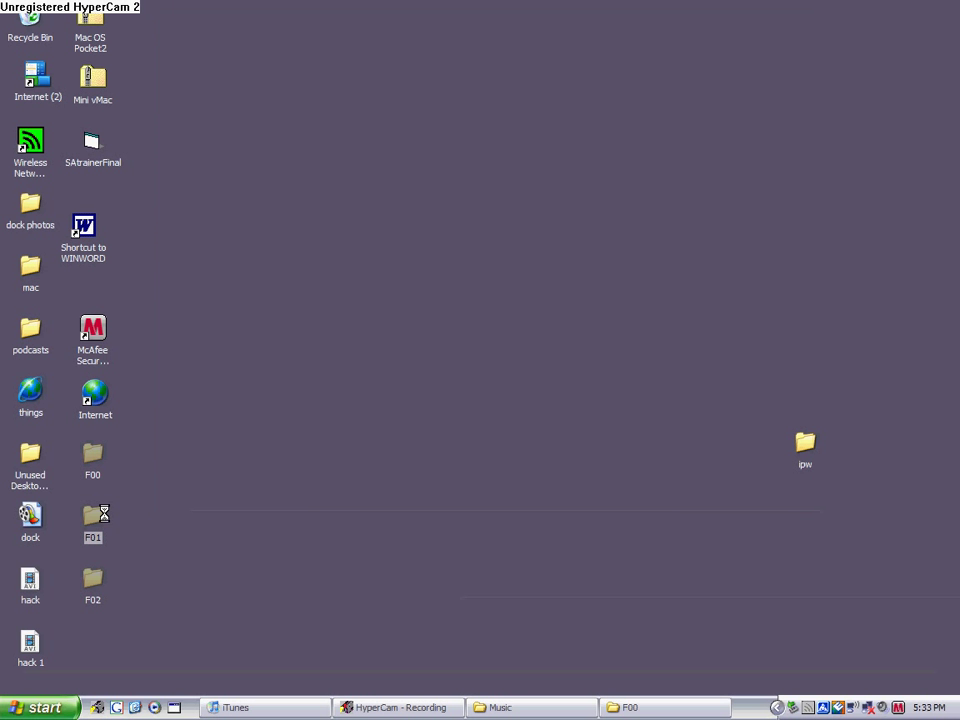
click(484, 343)
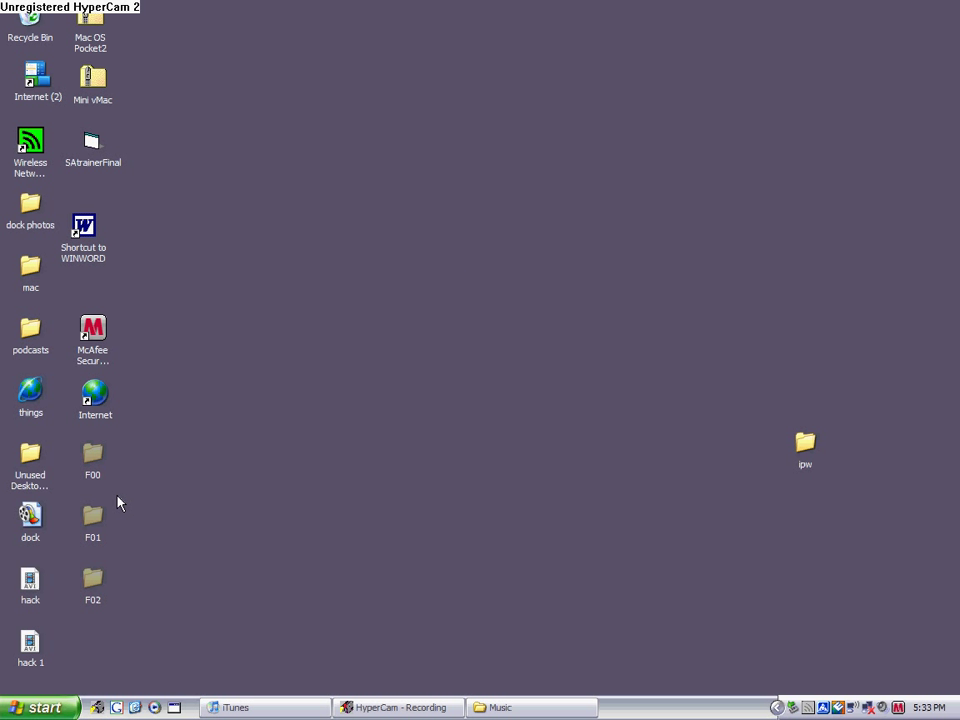
double_click(92, 515)
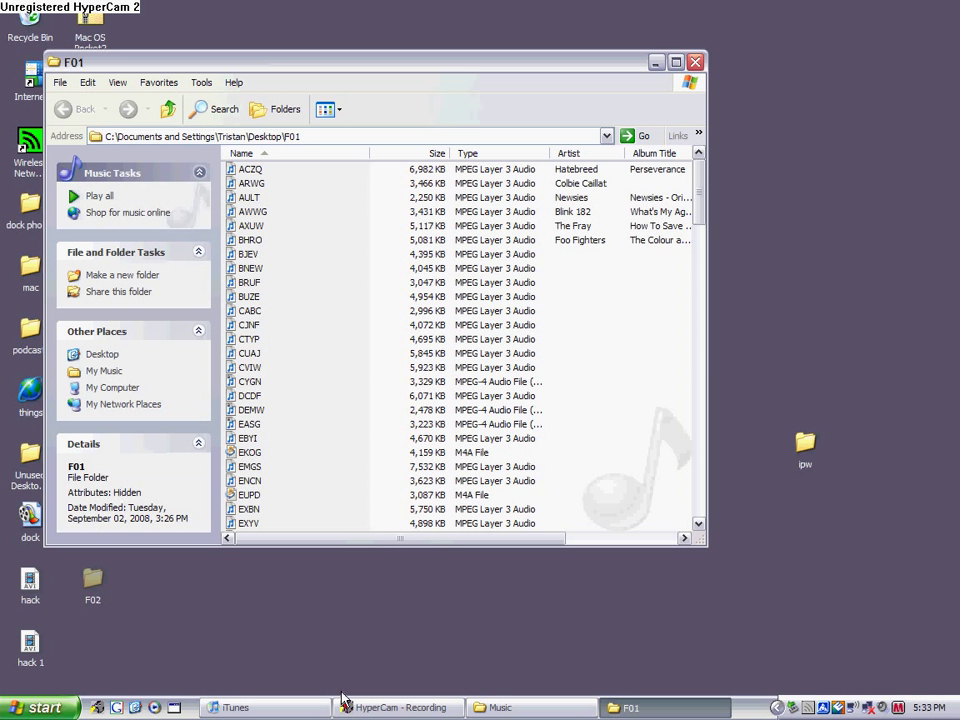
Place the desktop's F01 folder window beside iTunes and add all its audio files to the iTunes Music library
click(497, 707)
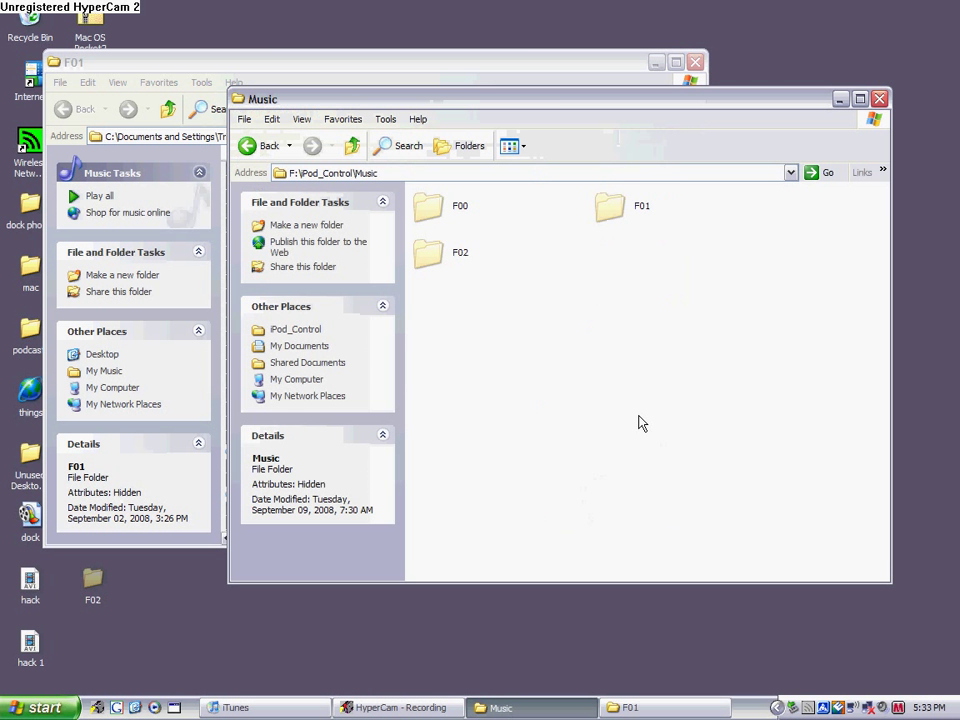
click(531, 64)
drag(531, 64, 369, 39)
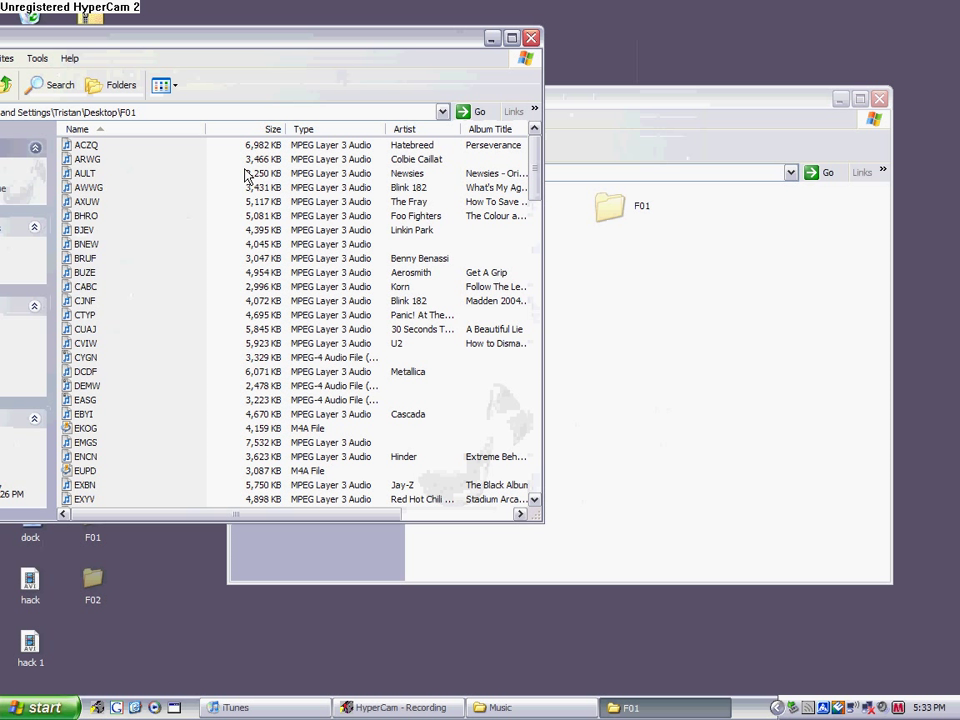
key(ctrl+a)
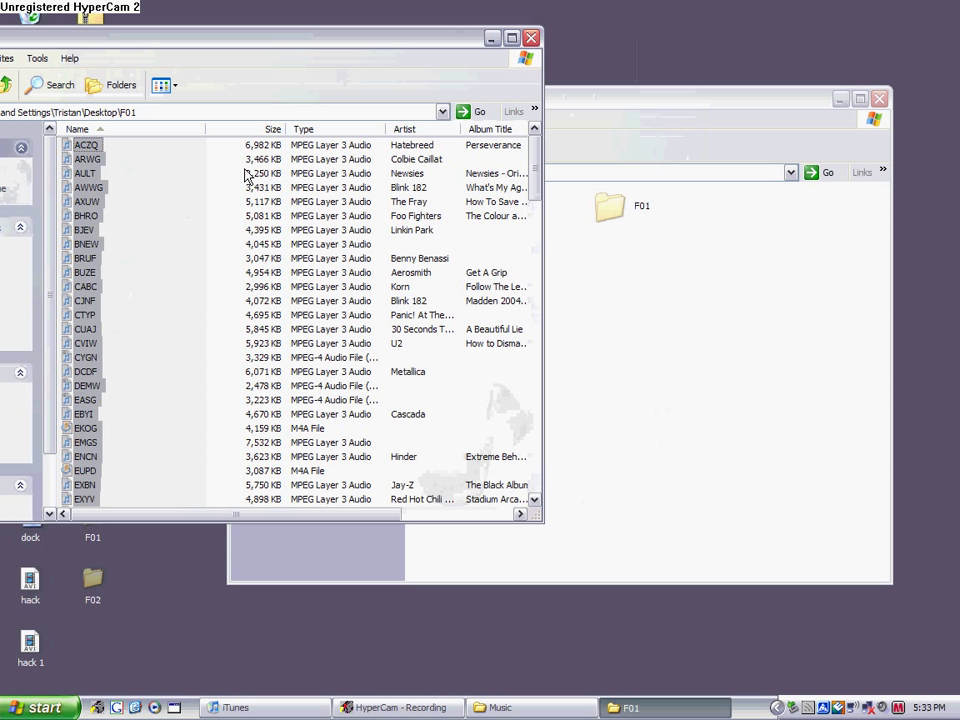
click(250, 707)
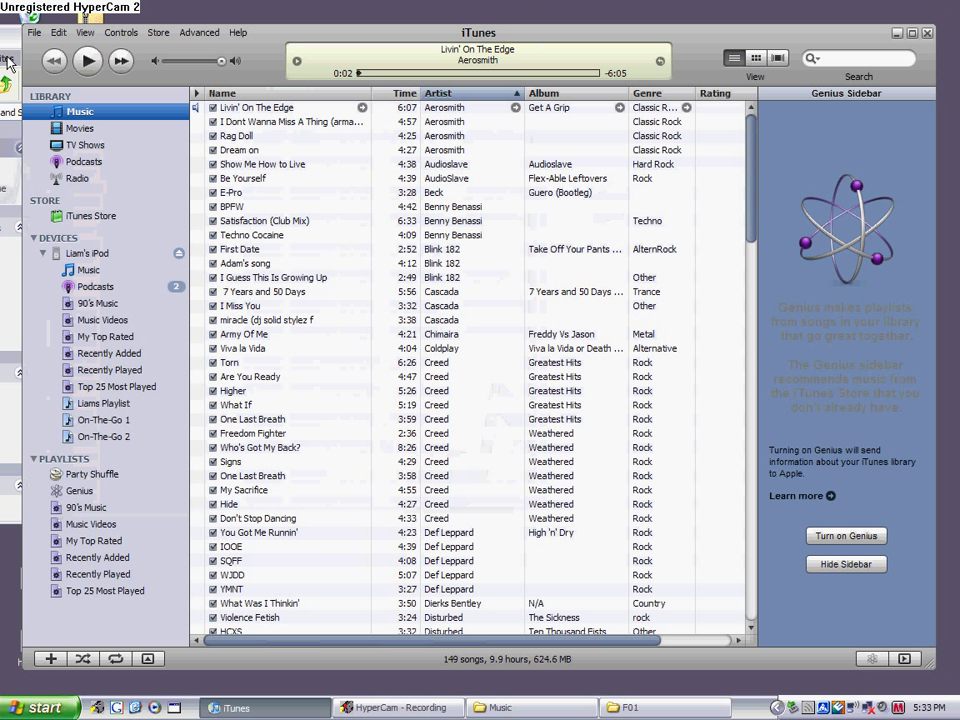
click(8, 62)
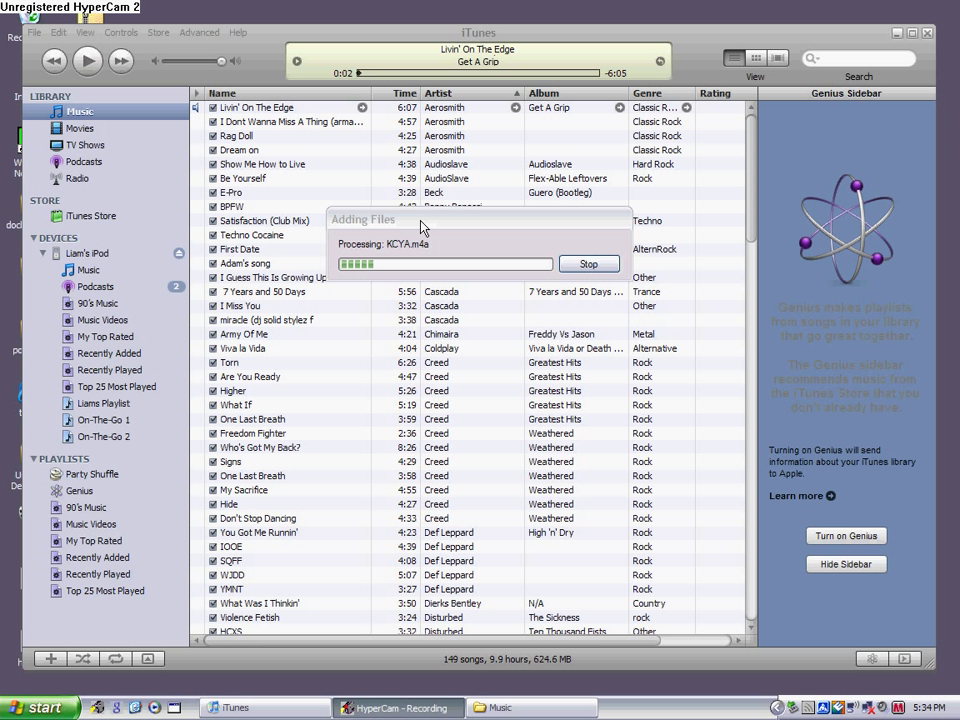
Stop the running Adding Files import in iTunes
drag(421, 227, 418, 216)
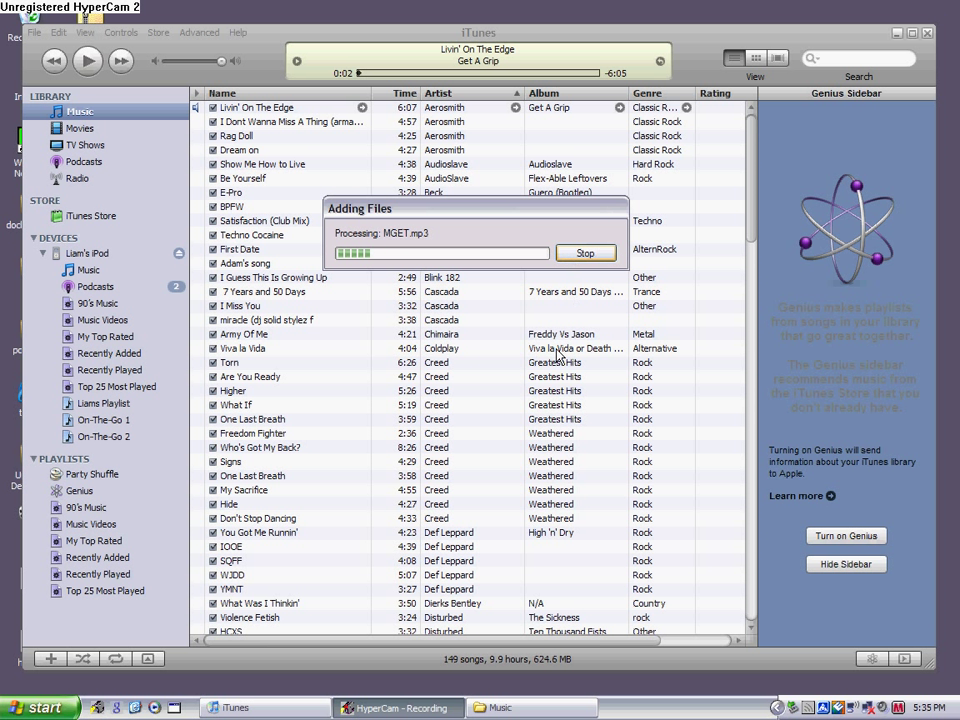
click(580, 254)
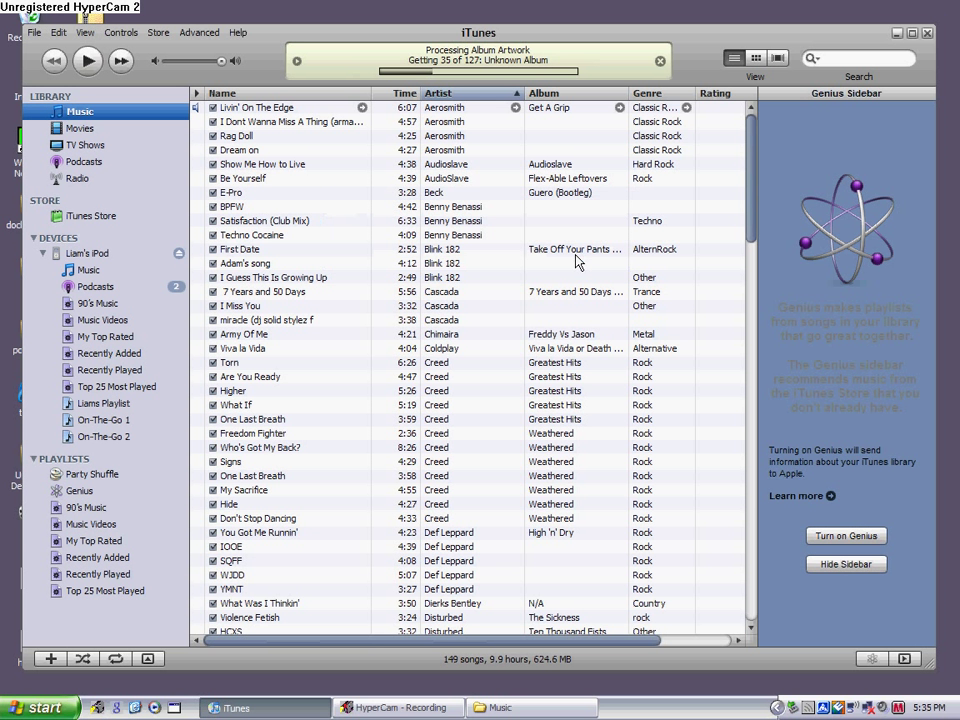
Minimize the iTunes window and the iPod's Music folder window to clear the desktop
click(404, 707)
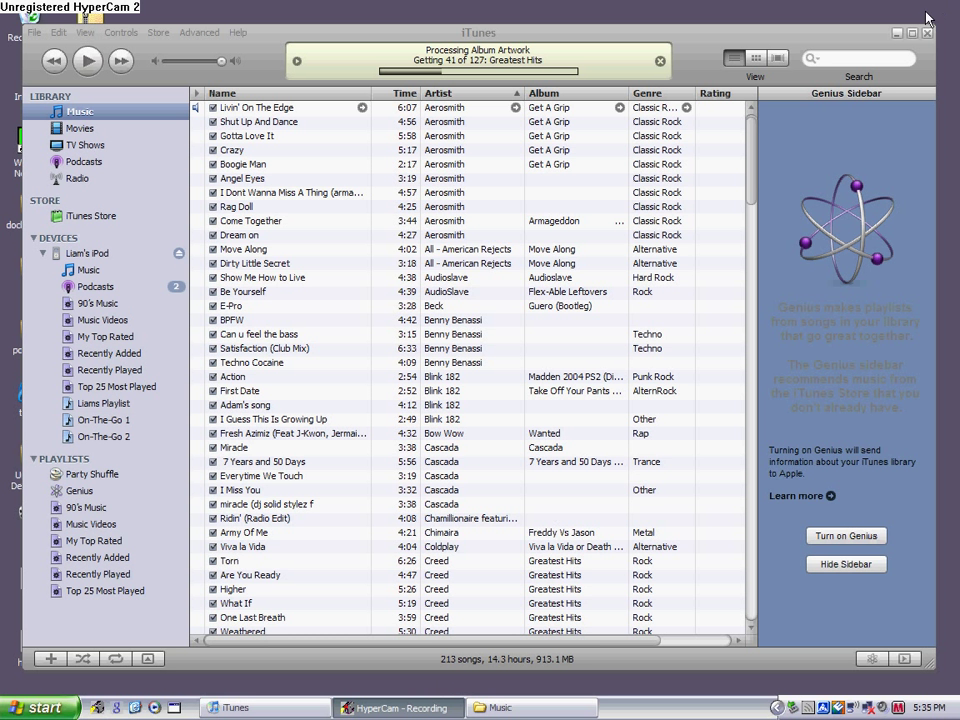
click(897, 32)
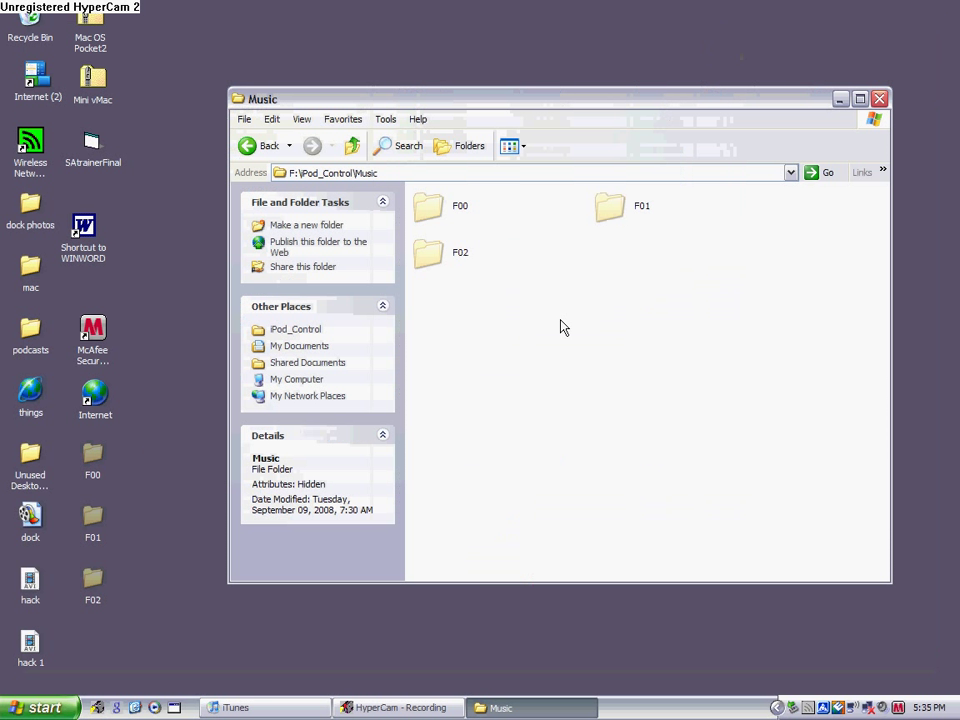
click(378, 710)
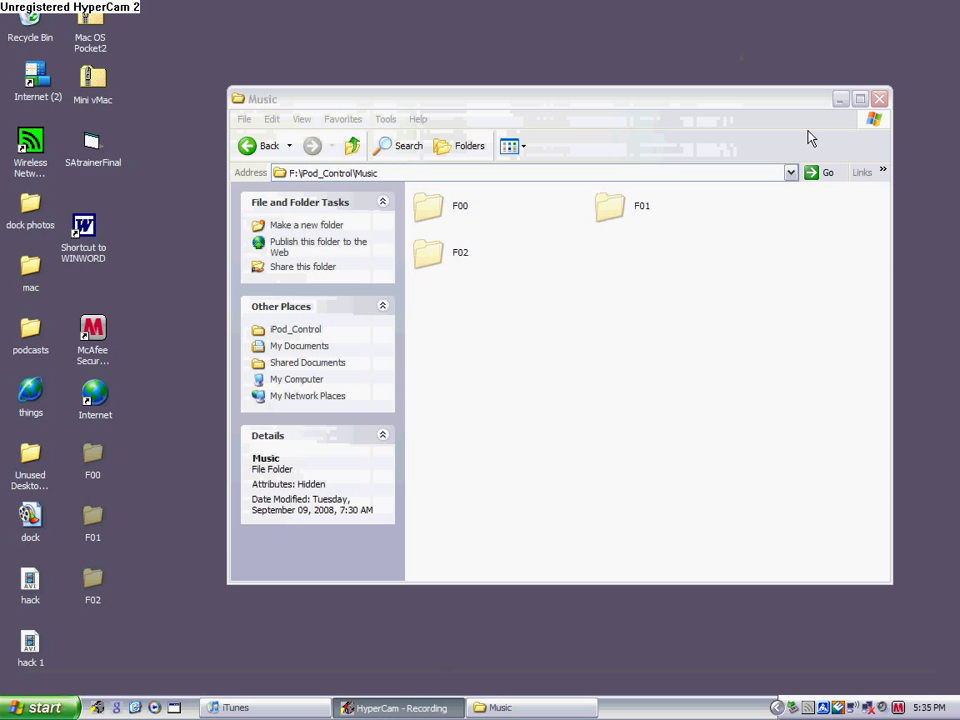
click(840, 99)
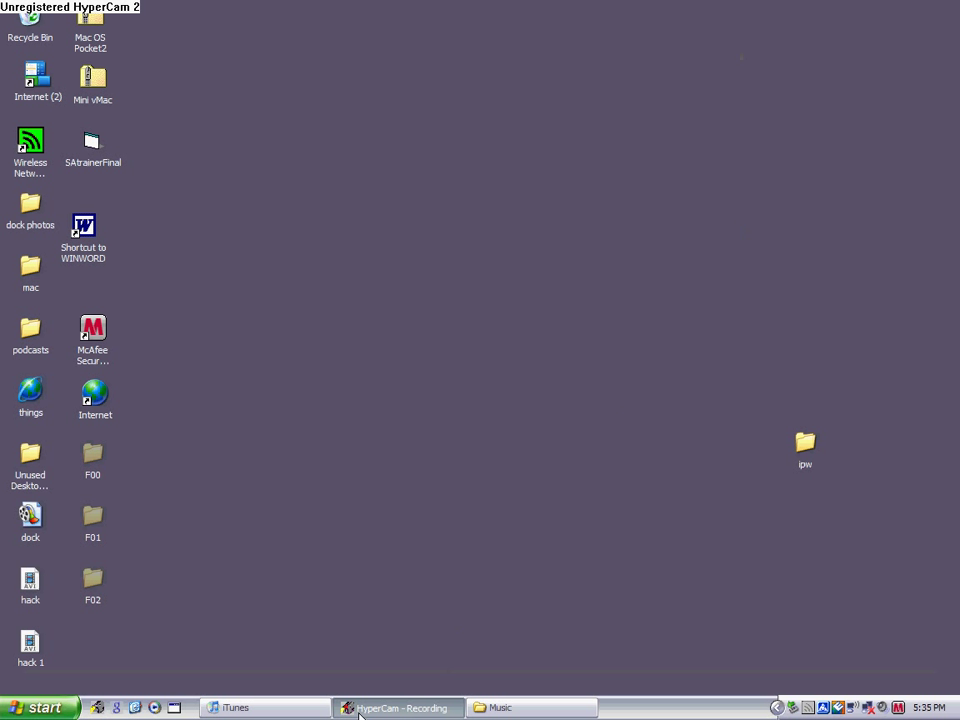